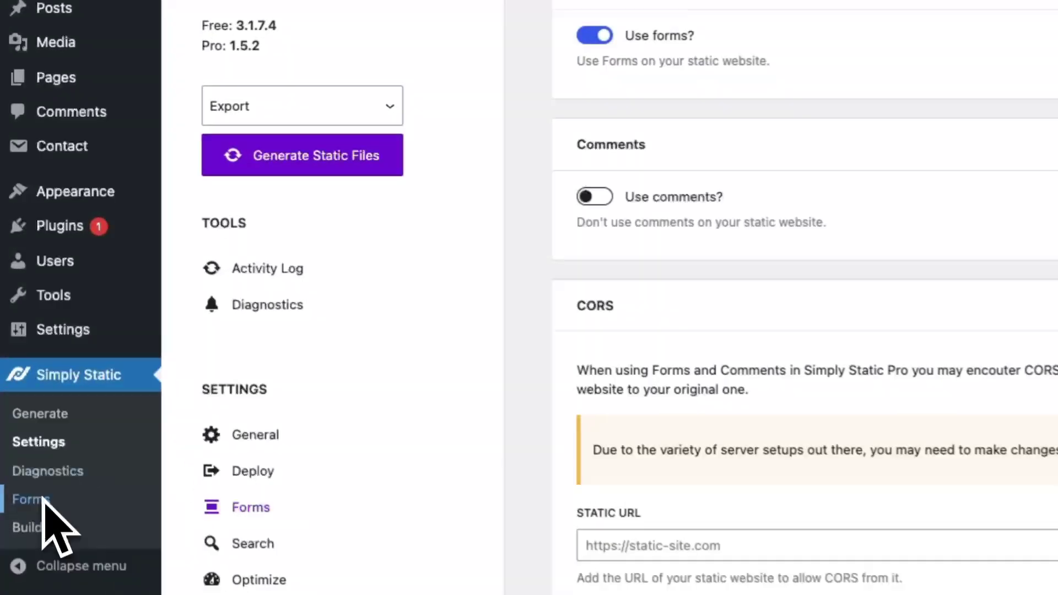
Add a new Simply Static form connection and title it 'Contact Form 1'.
click(21, 306)
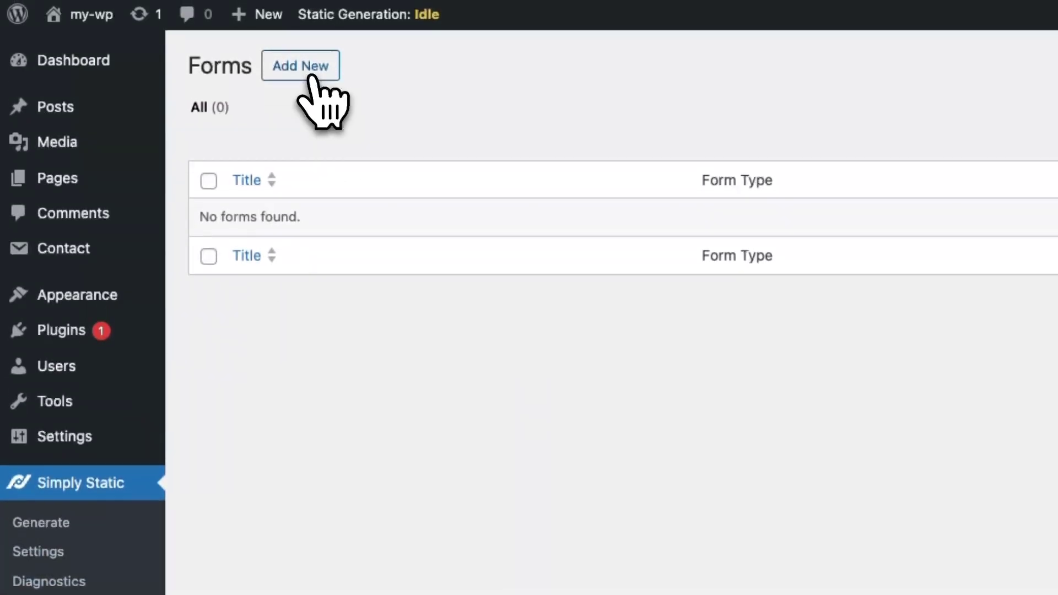
click(306, 69)
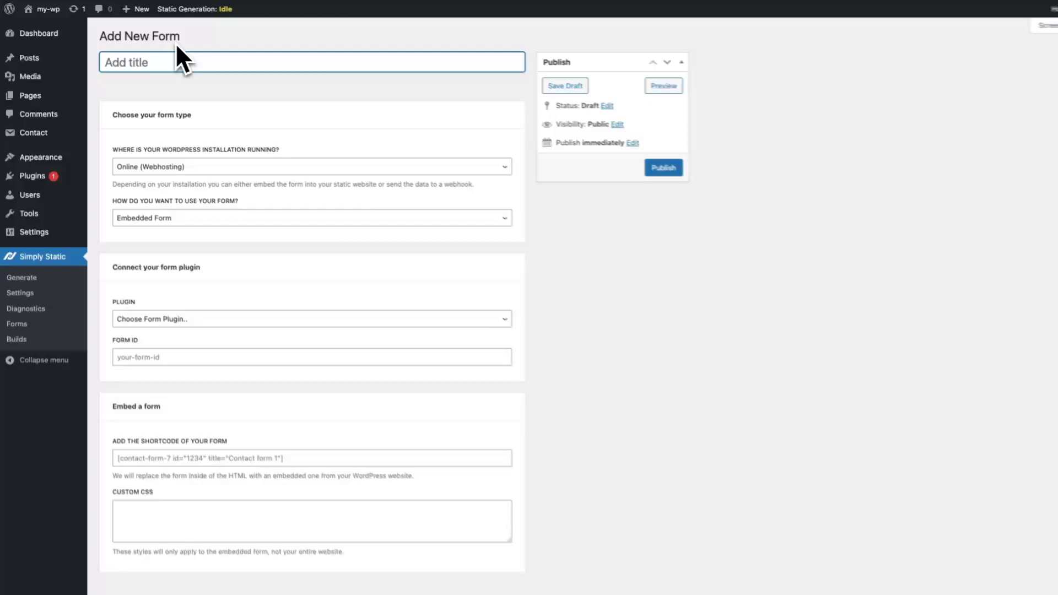
text(Contact )
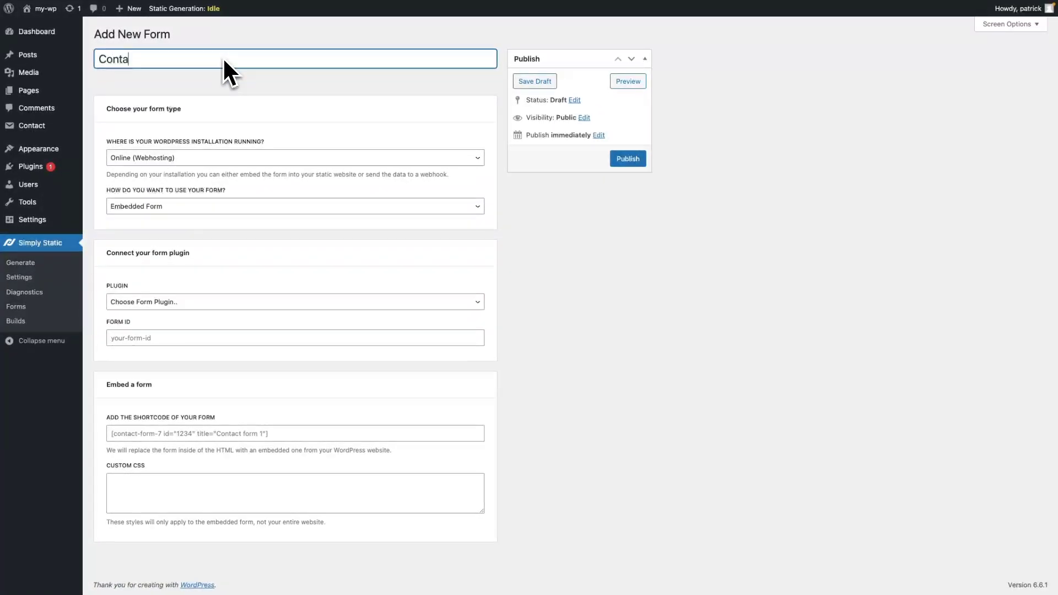
text(Form 1)
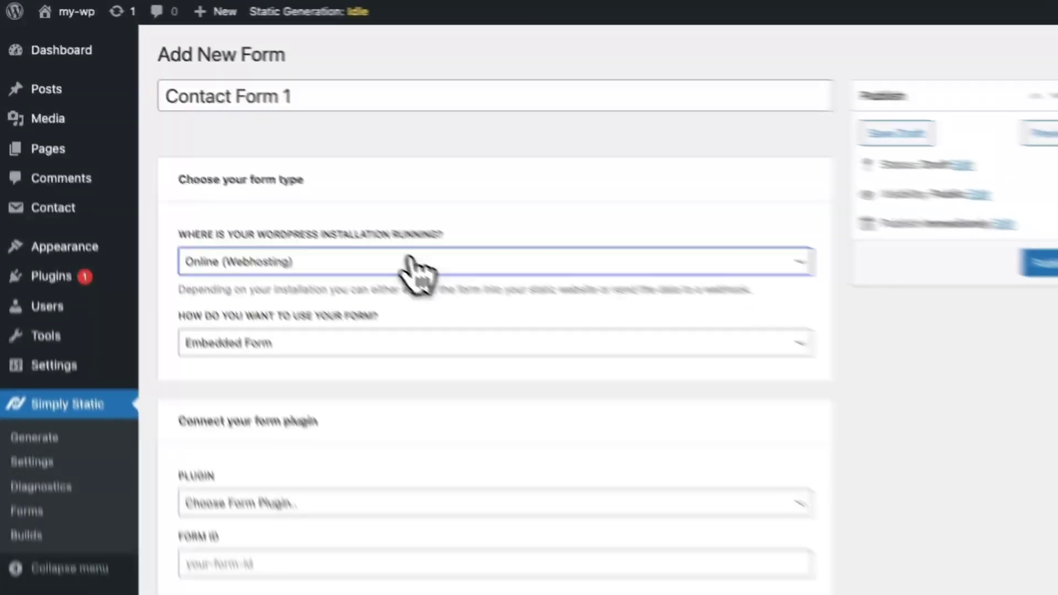
Set the installation to Offline (LocalWP), keep Webhook usage, and choose the Contact Form 7 plugin.
click(243, 157)
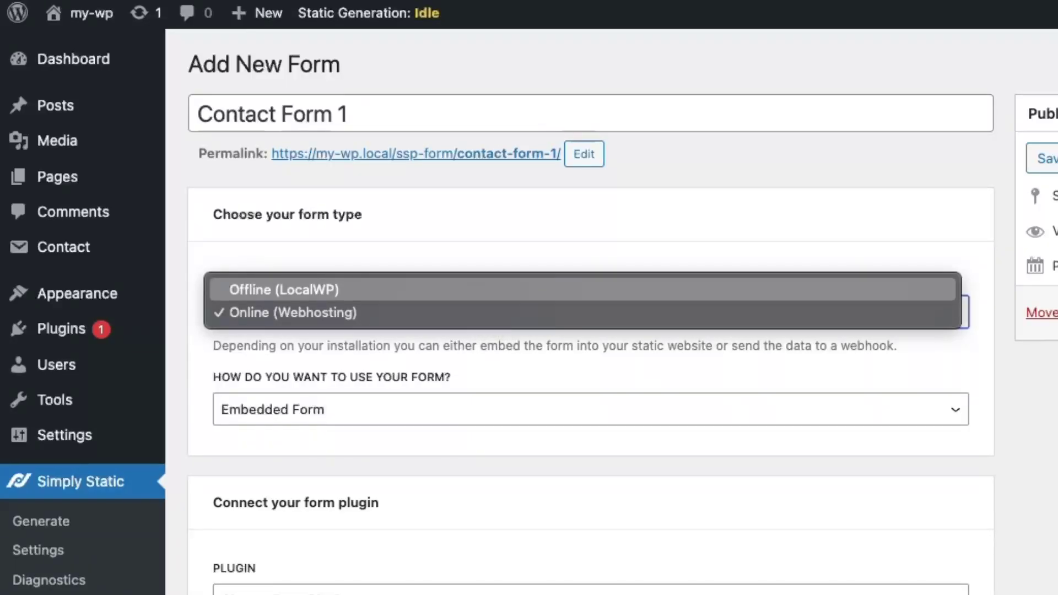
click(477, 295)
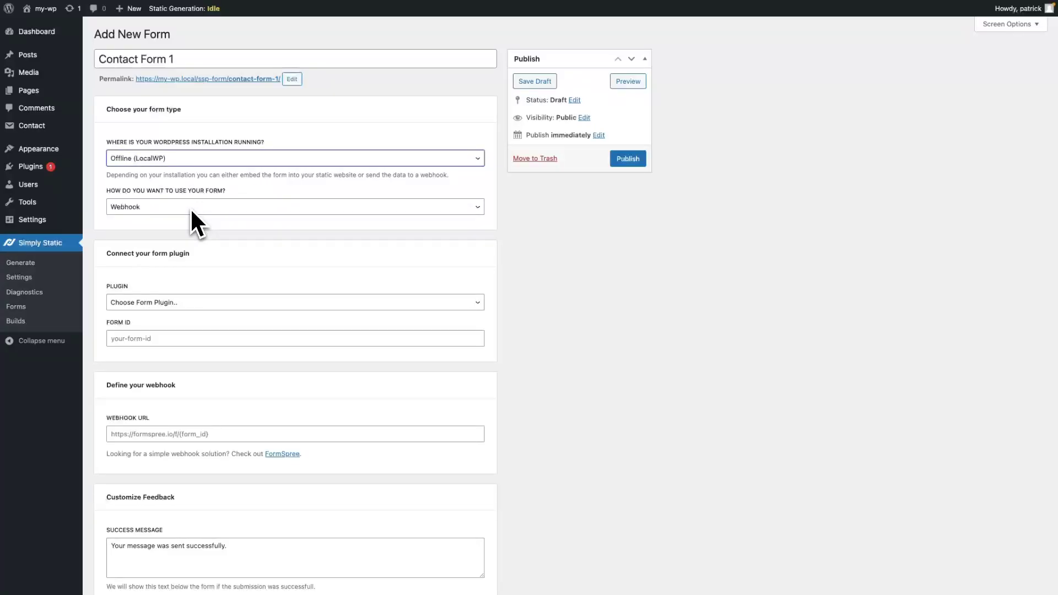
click(199, 302)
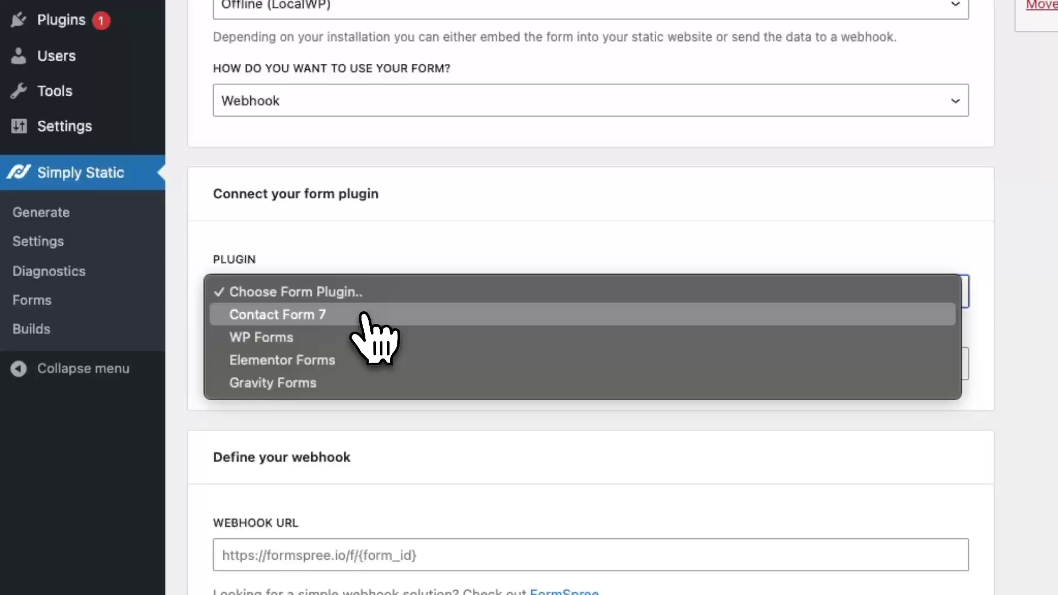
click(366, 315)
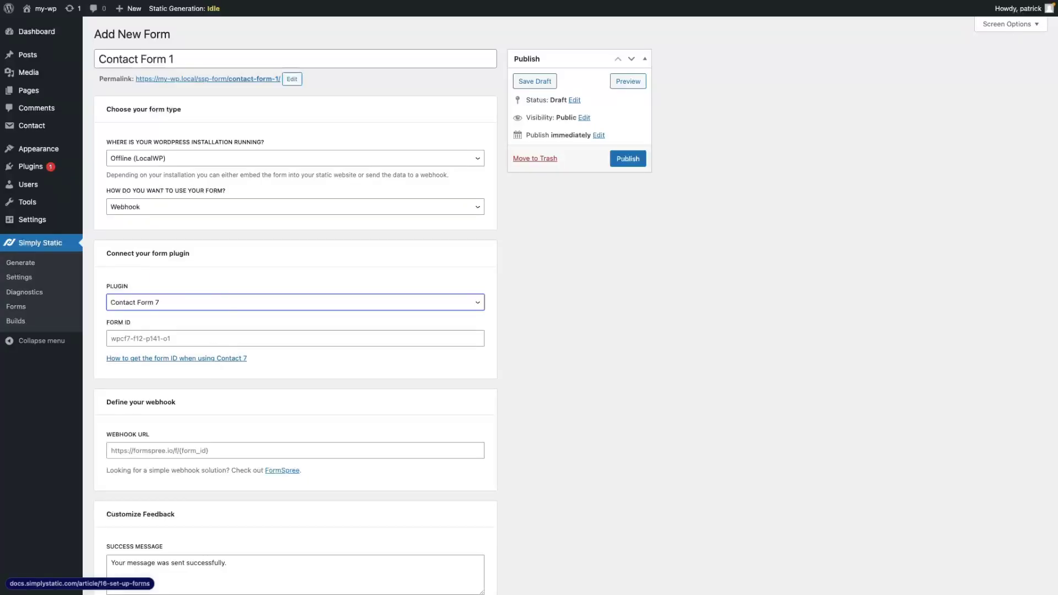
Open the site's Contact page and inspect the Your name field to expose form id wpcf7-f14-p15-o1.
key(alt+Tab)
key(alt+Tab)
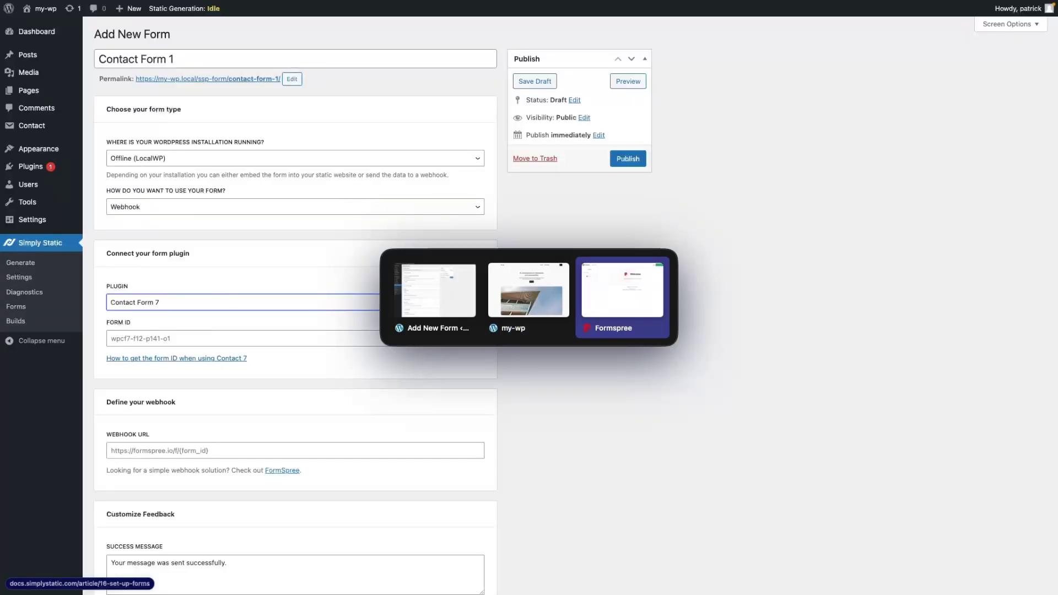
key(alt+shift+Tab)
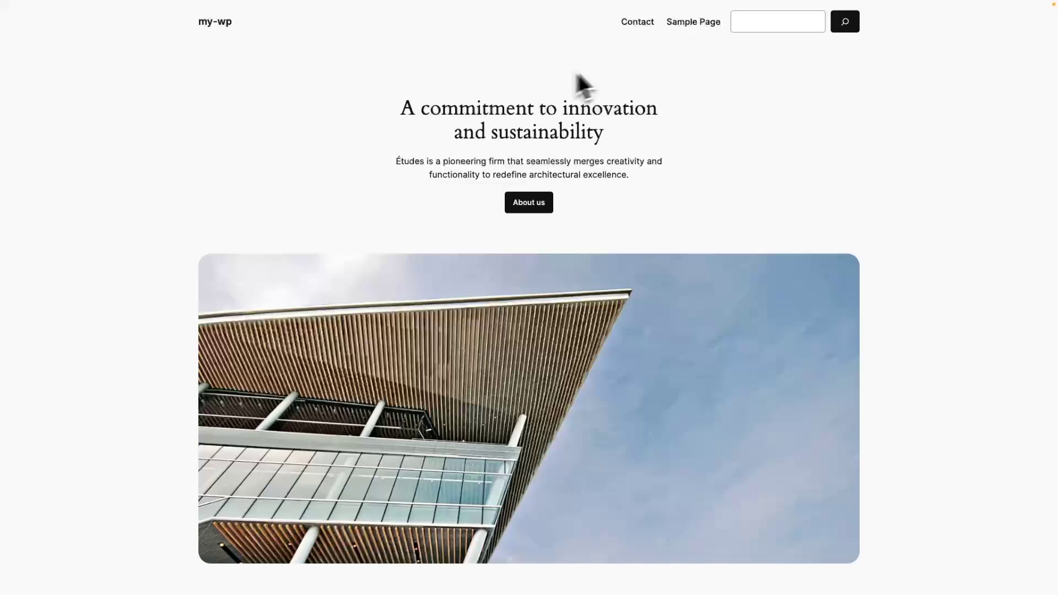
click(630, 27)
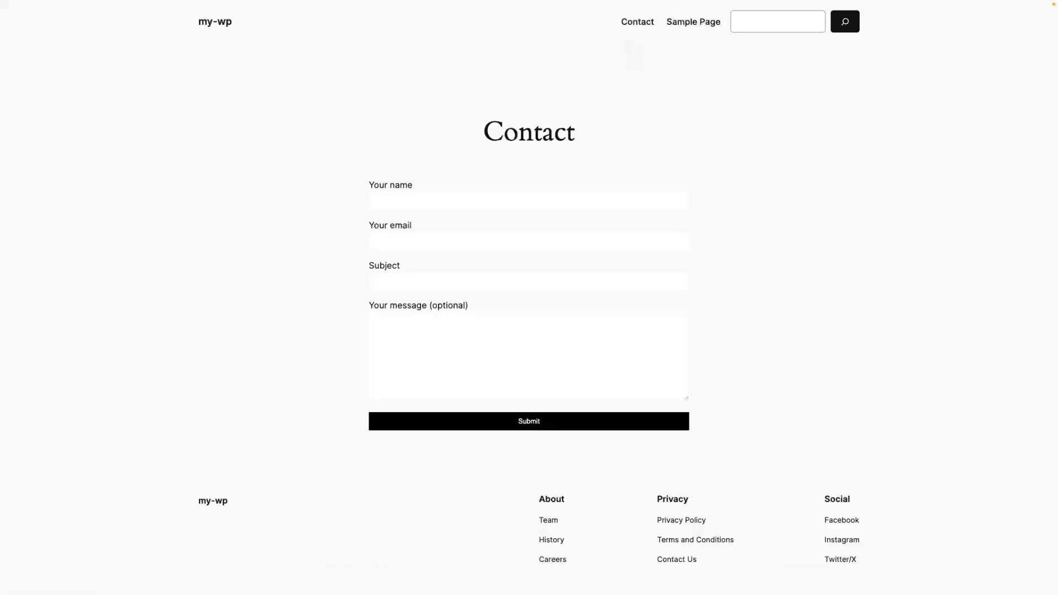
right_click(511, 200)
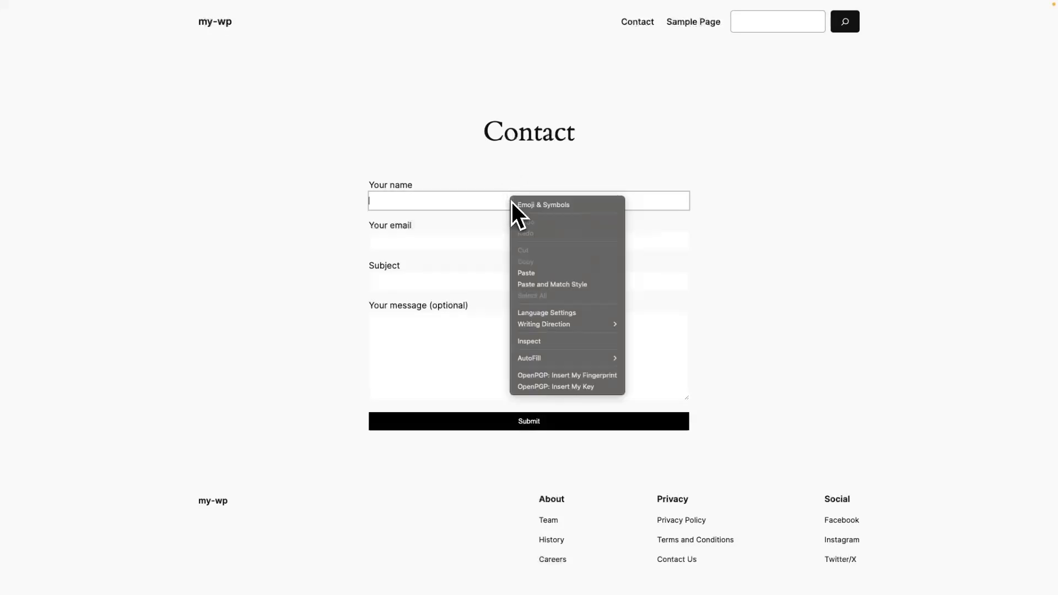
click(537, 341)
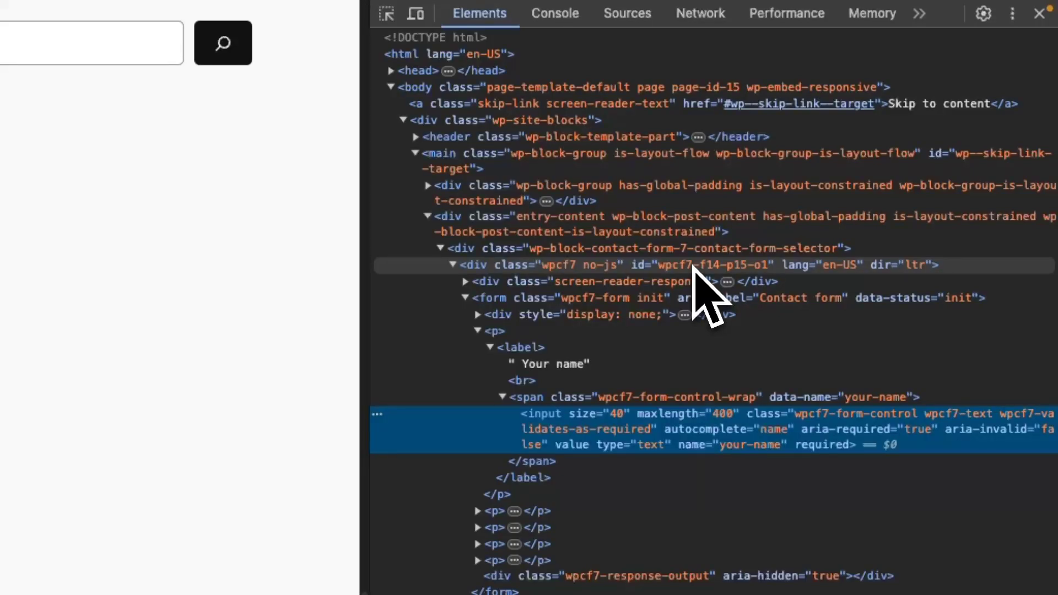
Copy wpcf7-f14-p15-o1 from DevTools into Contact Form 1's Form ID field.
double_click(693, 265)
key(super+c)
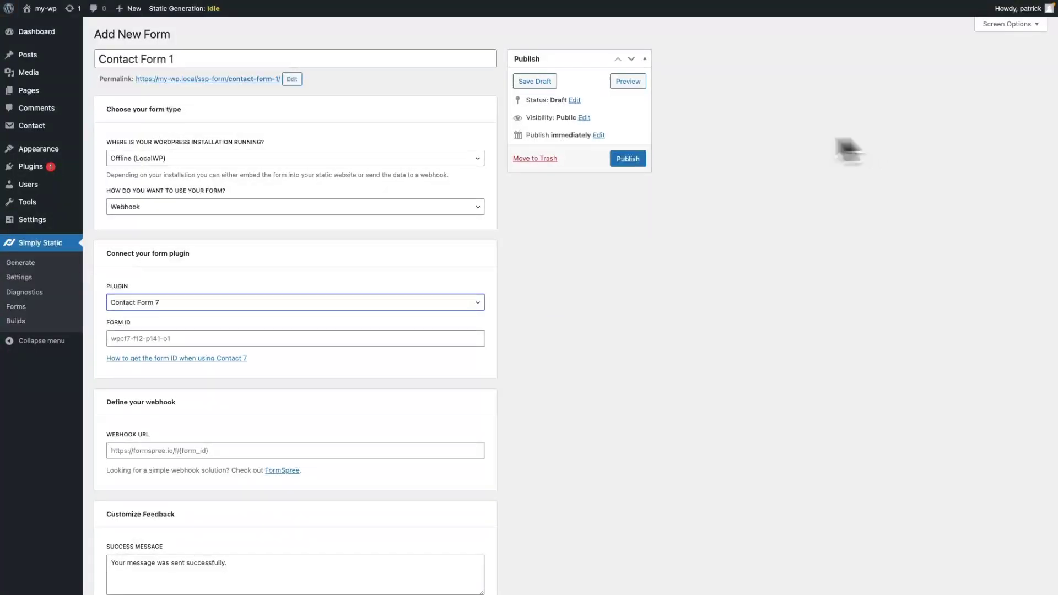
click(198, 335)
key(super+v)
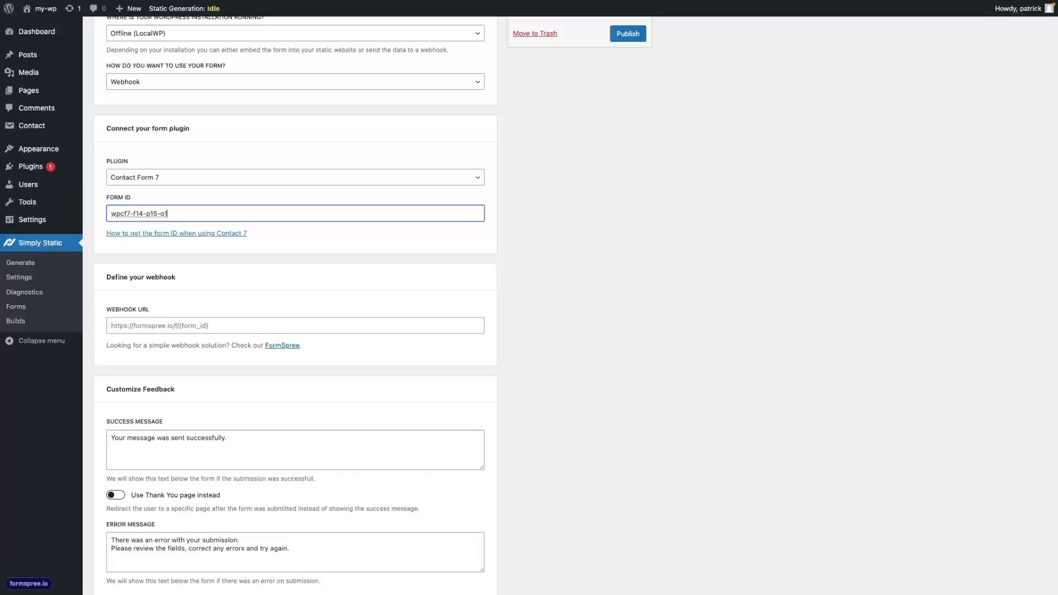
Create a Formspree form named 'Contact Form 1' with a chosen recipient, then copy its endpoint URL.
key(alt+Tab)
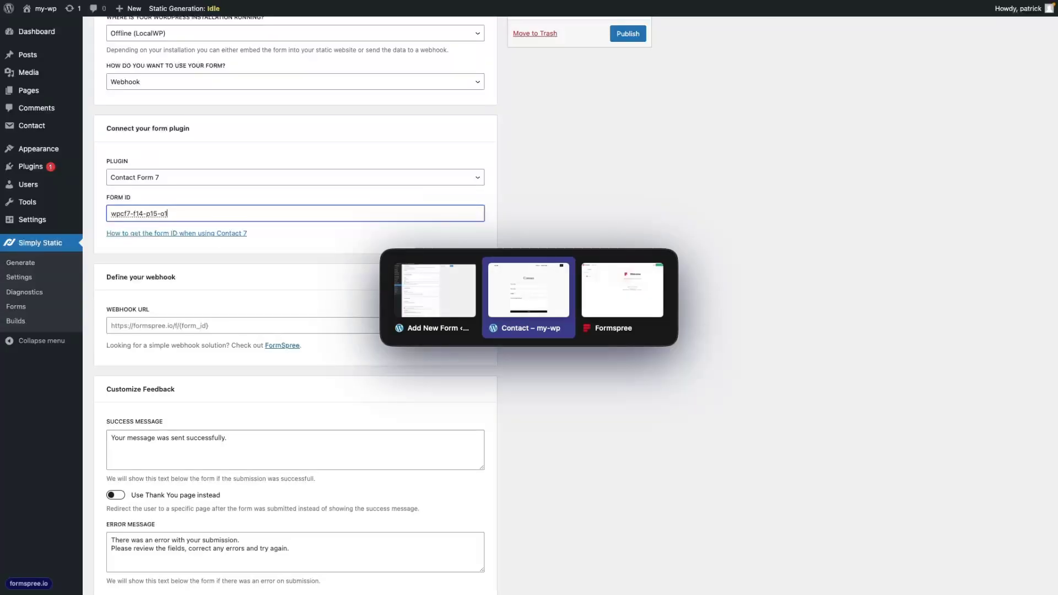
key(alt+Tab)
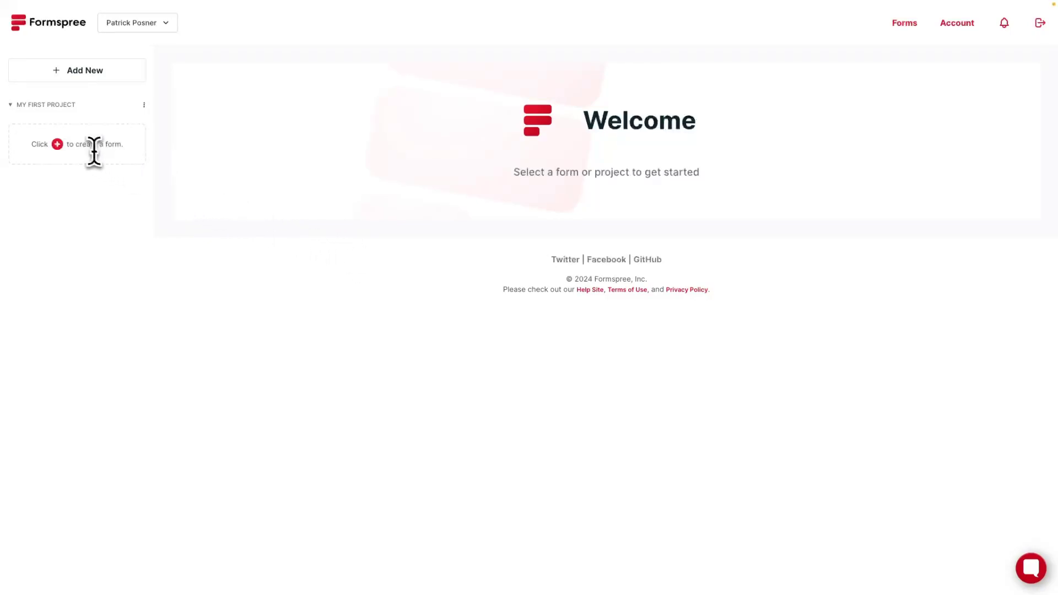
click(58, 144)
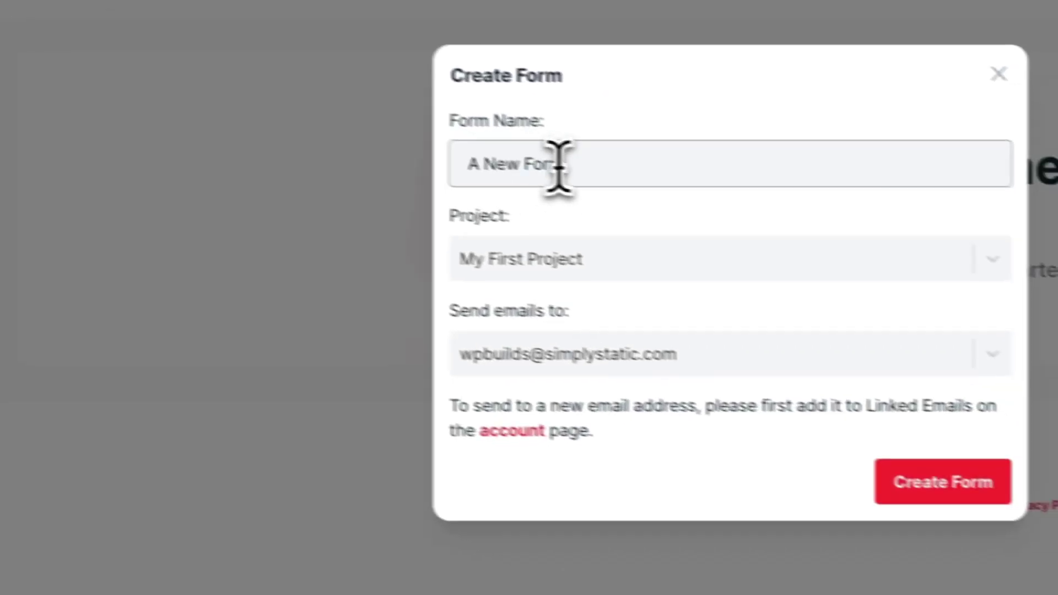
triple_click(862, 236)
text(Co)
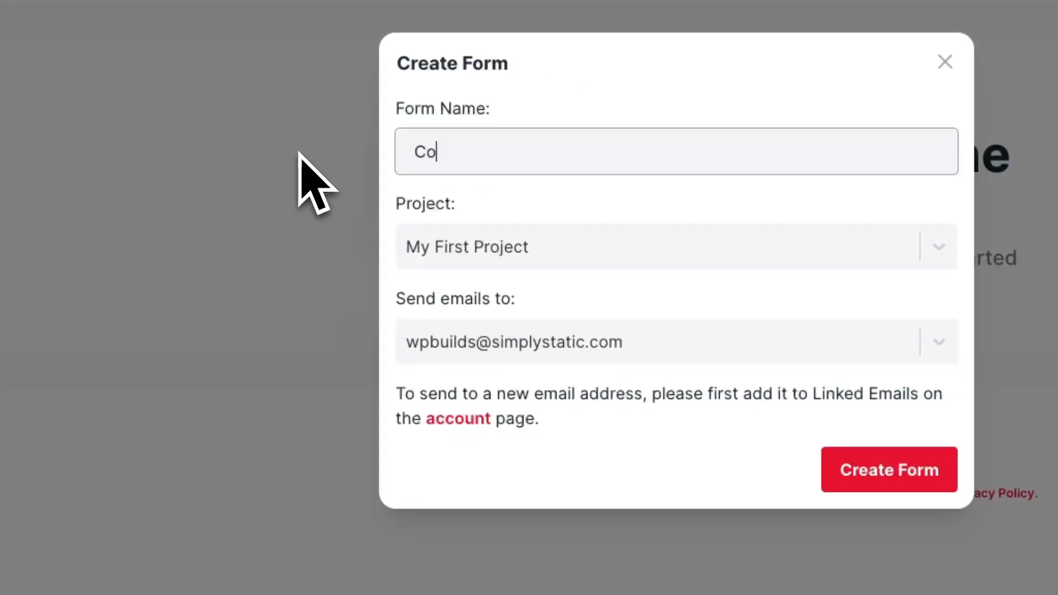
text(ntact Form 1)
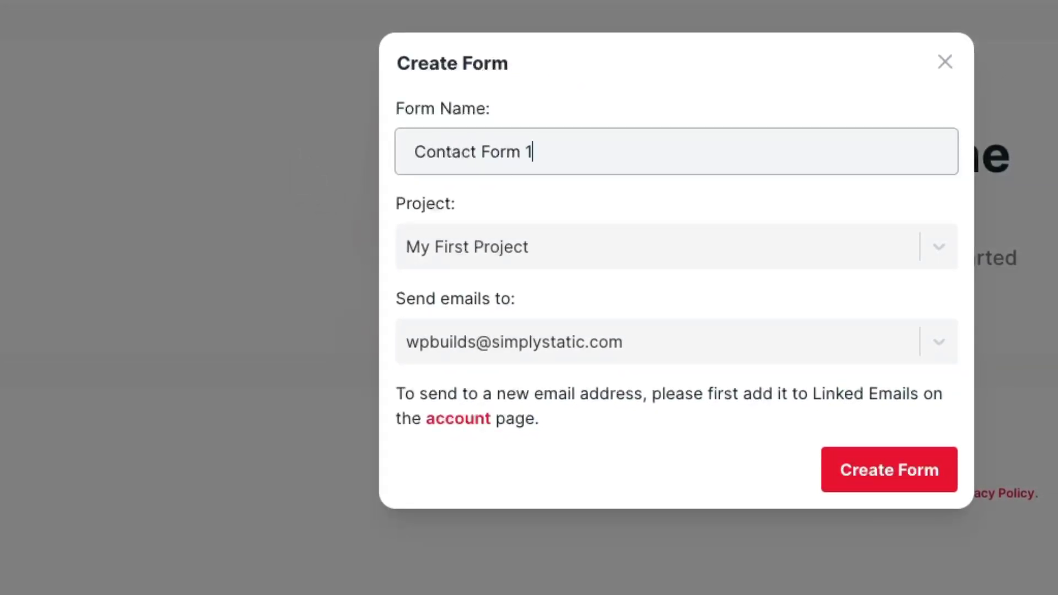
click(573, 353)
click(617, 438)
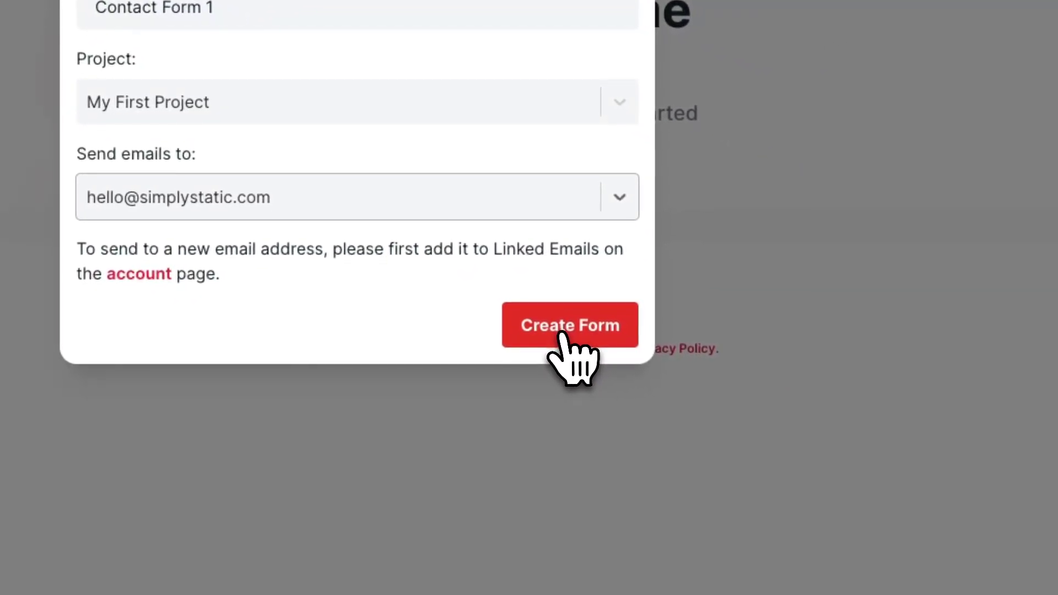
click(562, 333)
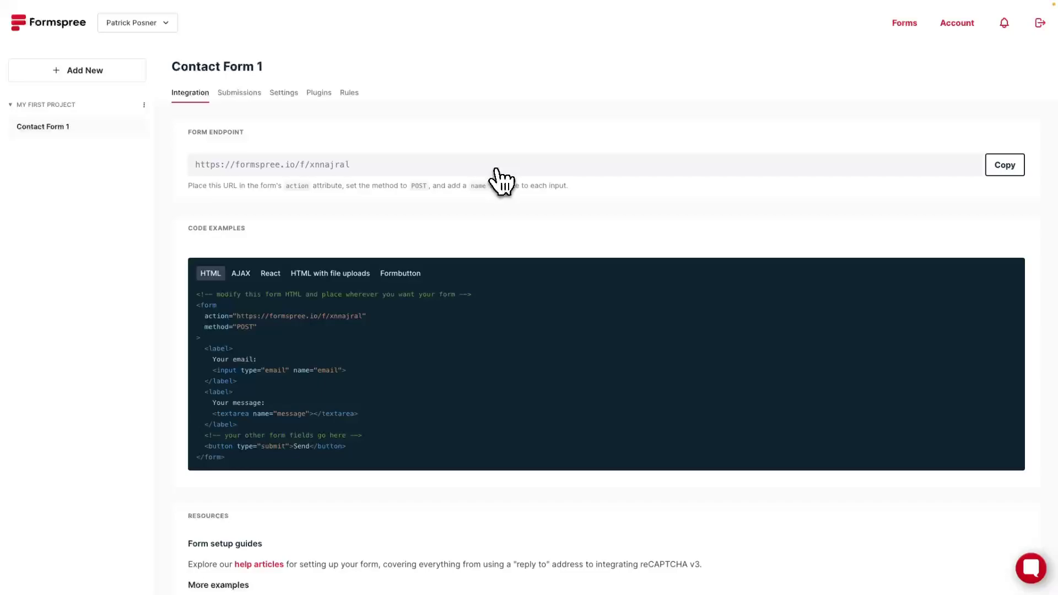
click(1008, 181)
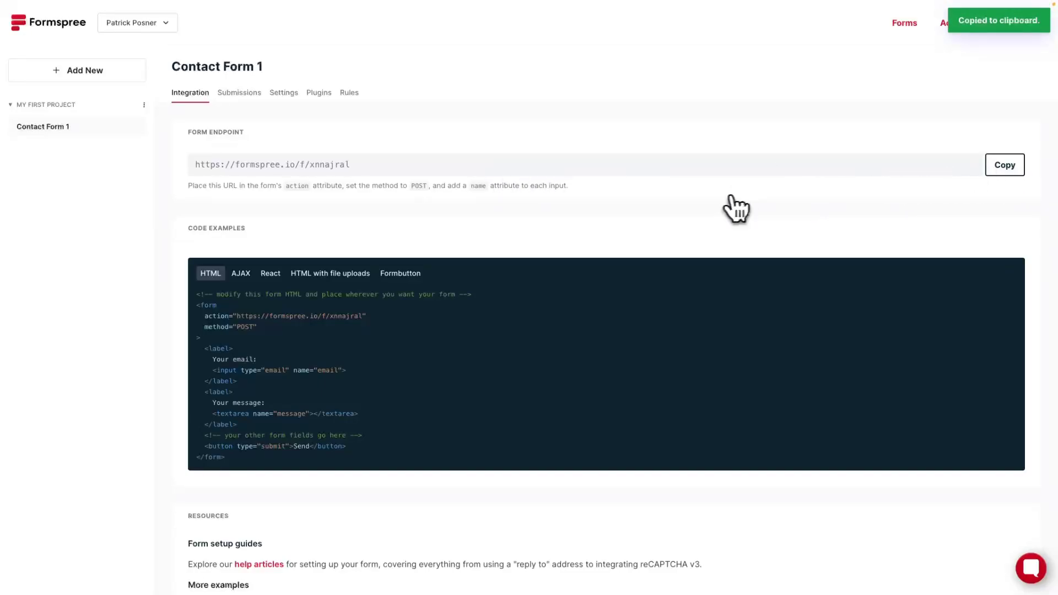
key(alt+Tab)
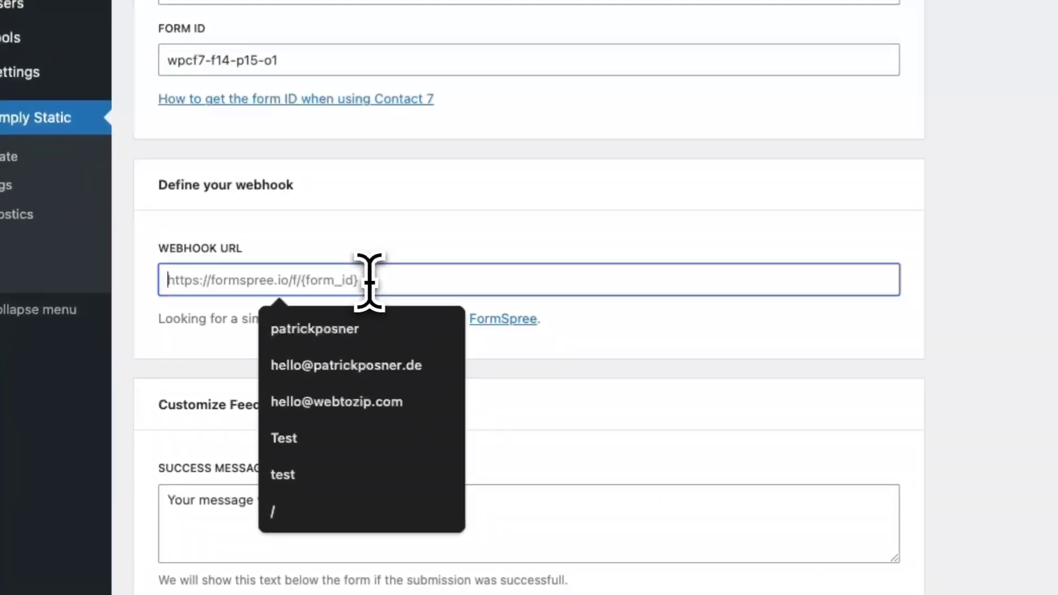
key(super+v)
scroll(646, 371, down, 2)
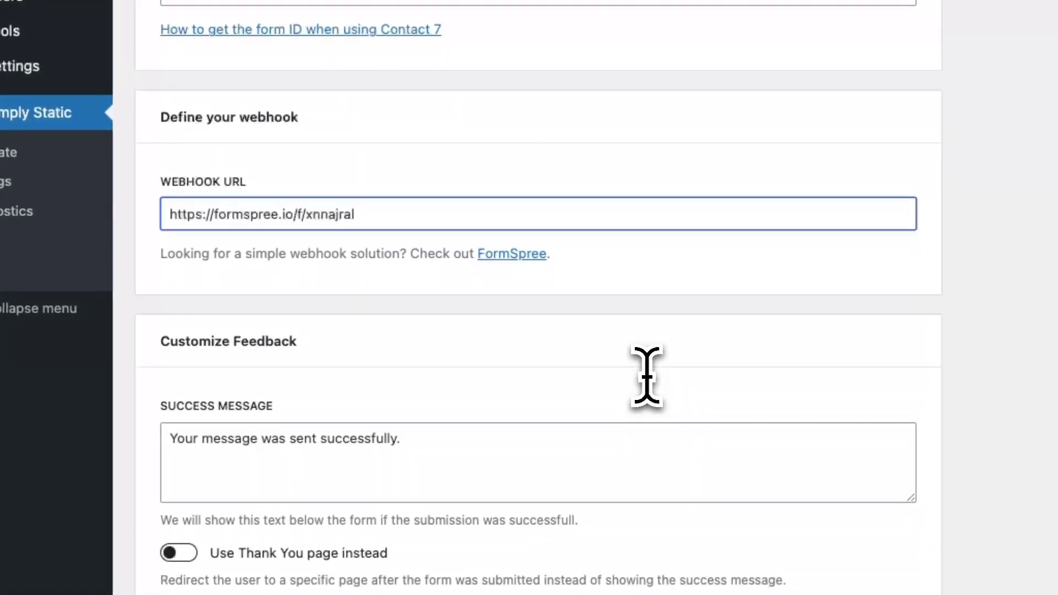
scroll(647, 377, down, 1)
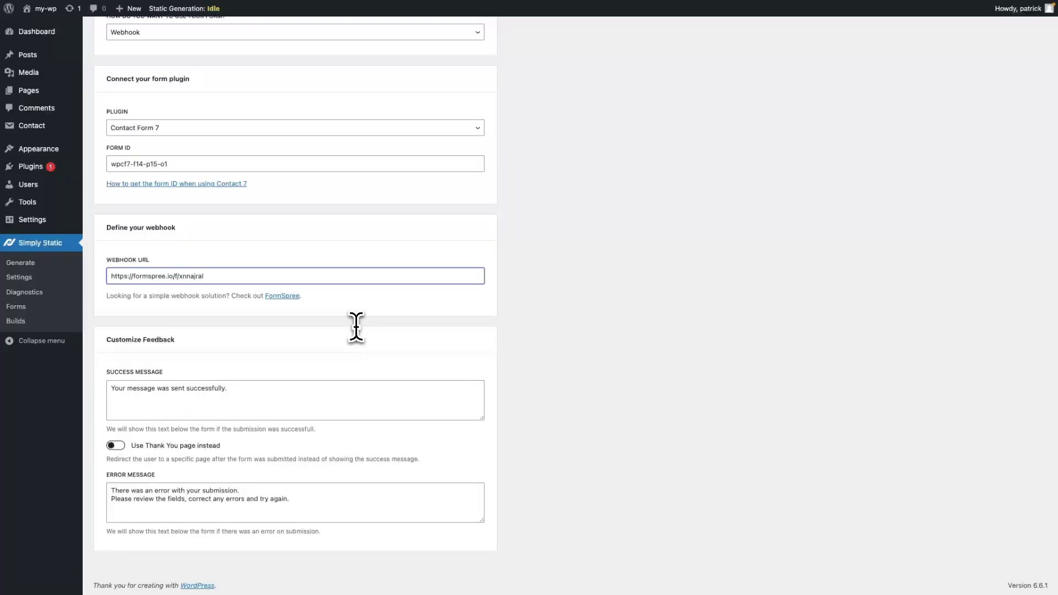
scroll(356, 327, up, 4)
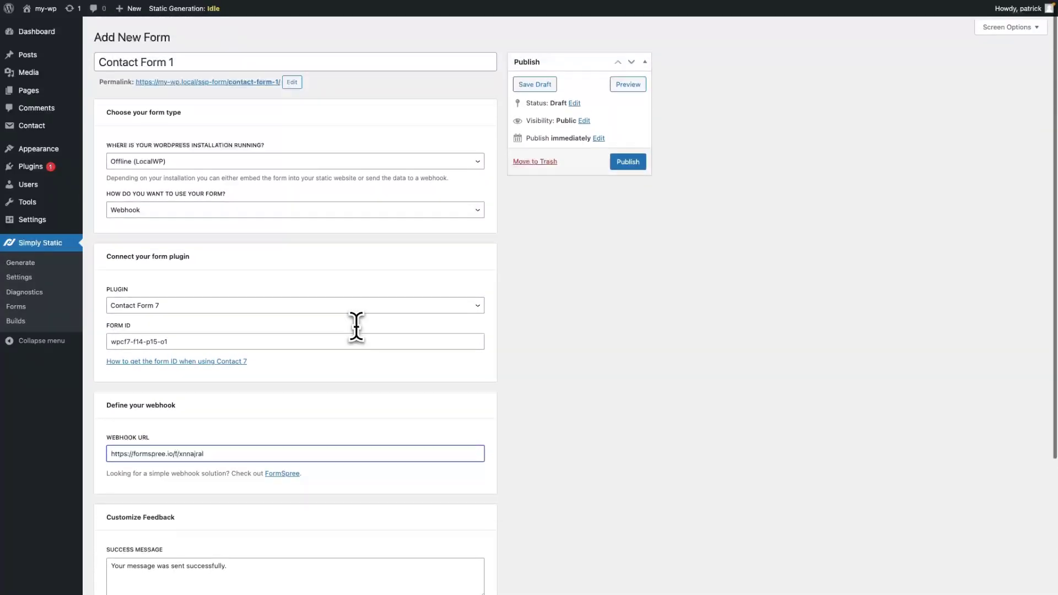
click(623, 165)
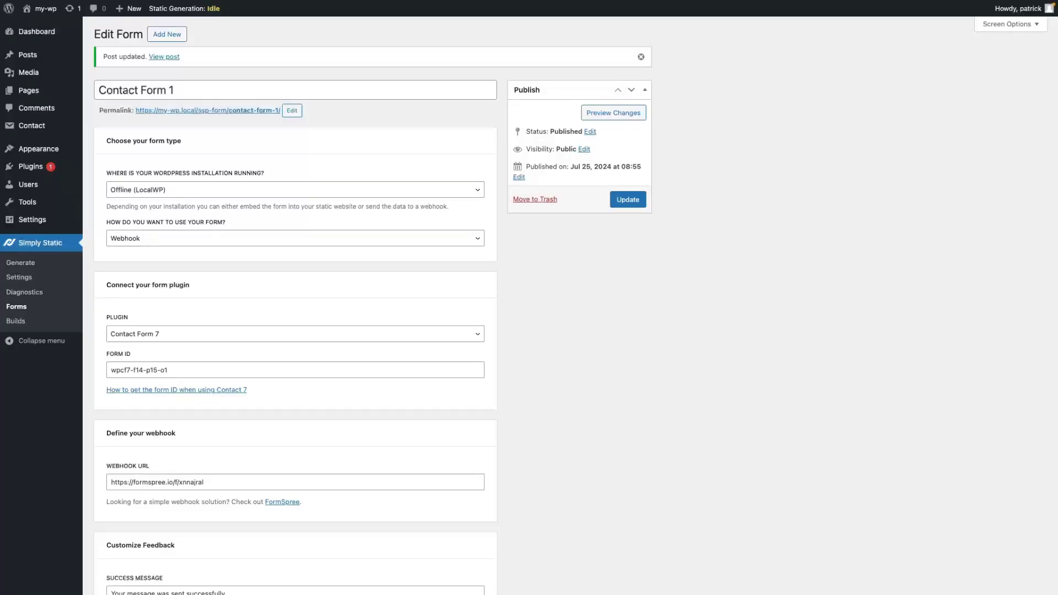
Generate the static site files, finishing in 00:00:43, and return to the static Contact page.
click(23, 265)
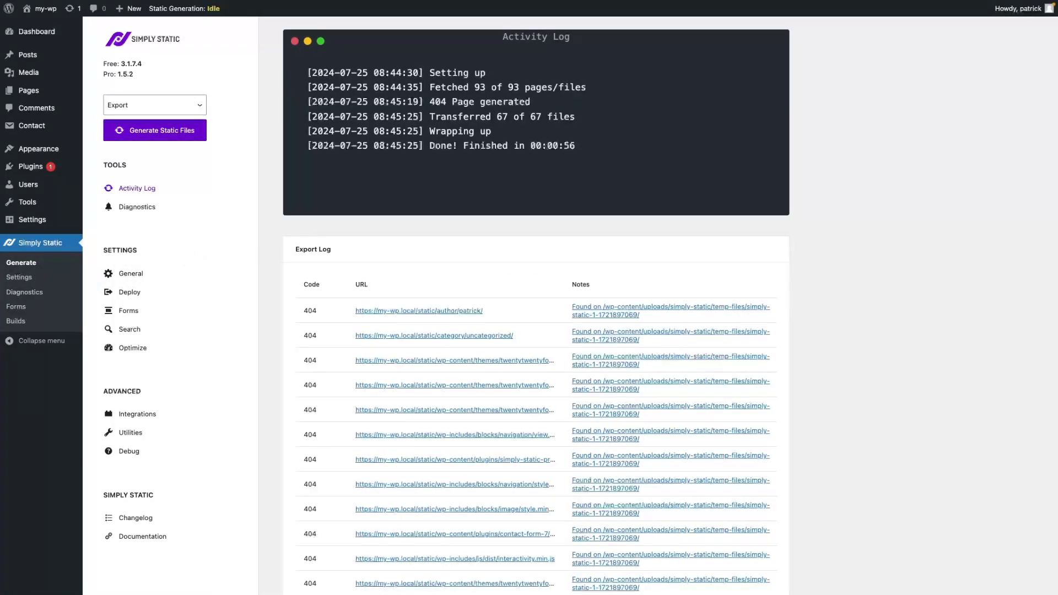
click(173, 135)
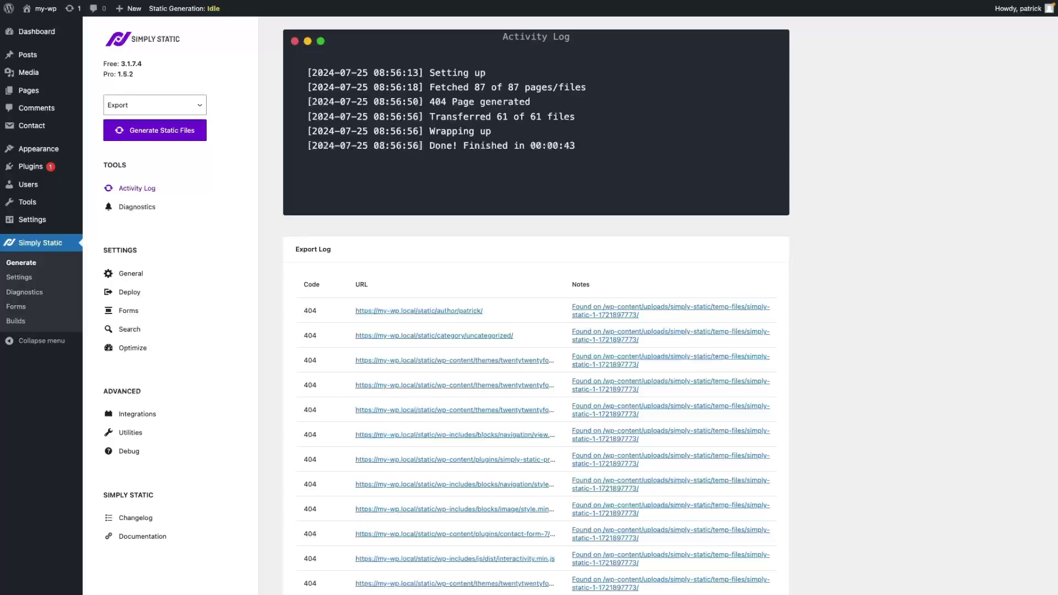
key(alt+Tab)
key(alt+Tab)
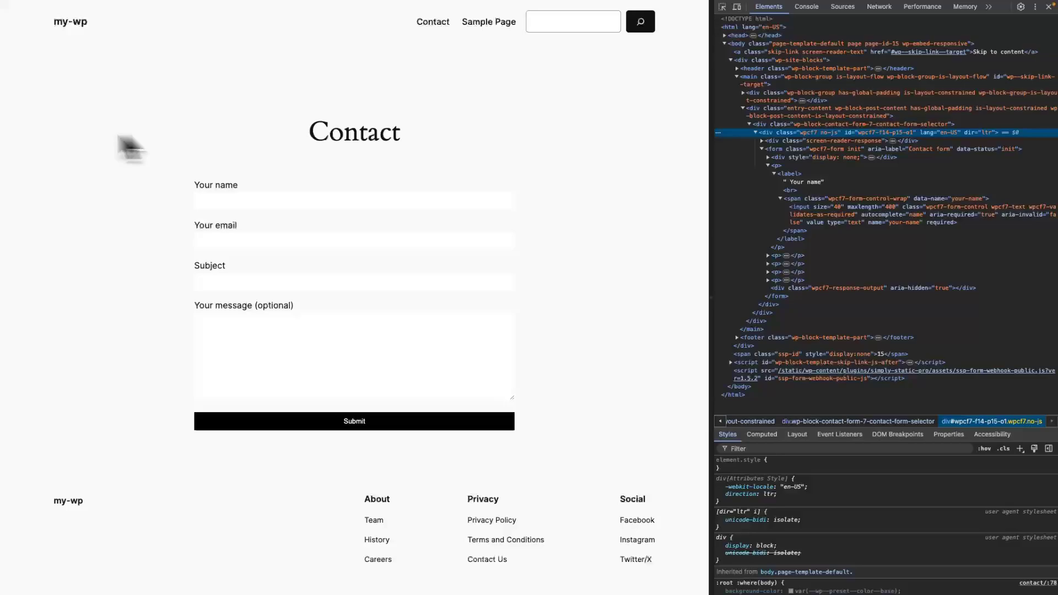
Check the static Contact page's full address and open the developer tools.
mouse_move(7, 138)
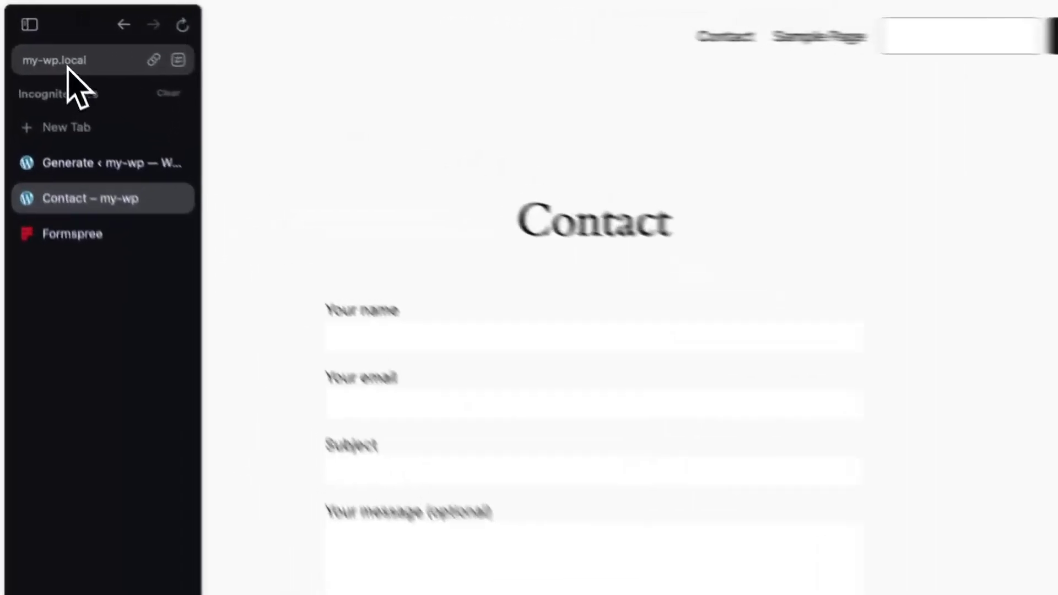
click(38, 36)
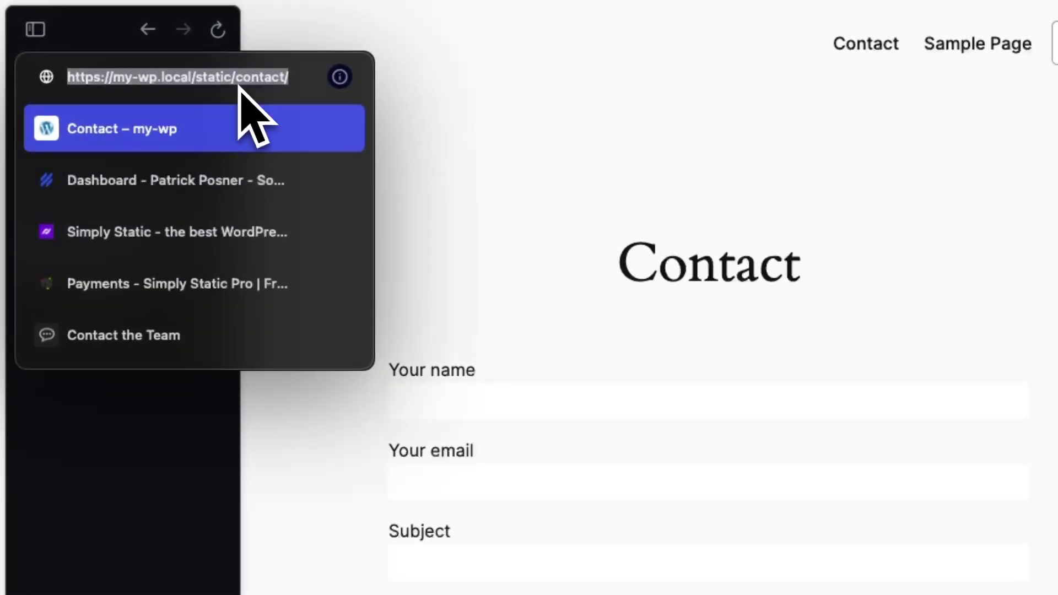
key(Escape)
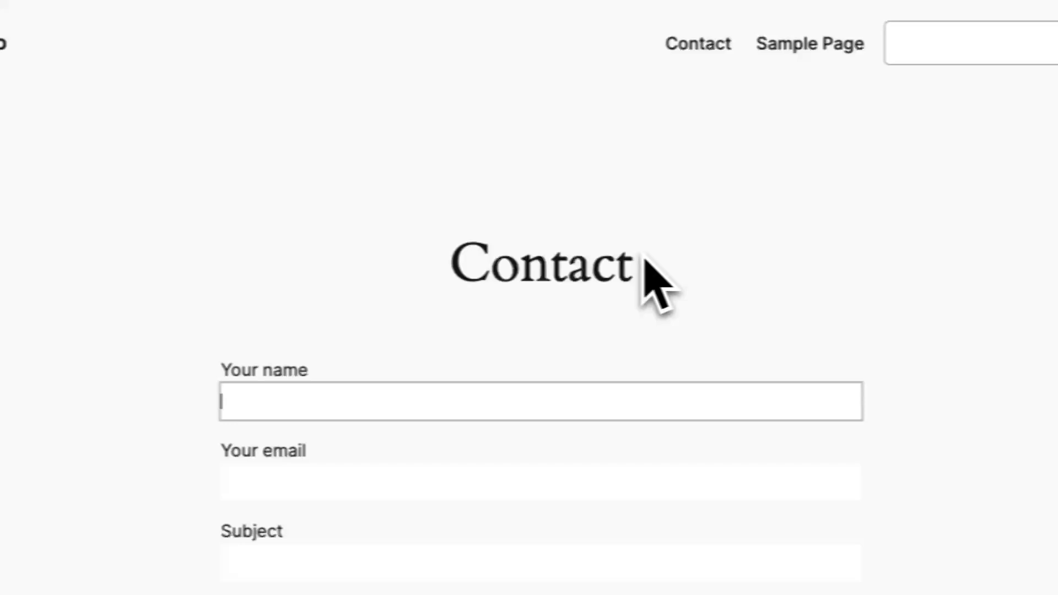
key(super+alt+i)
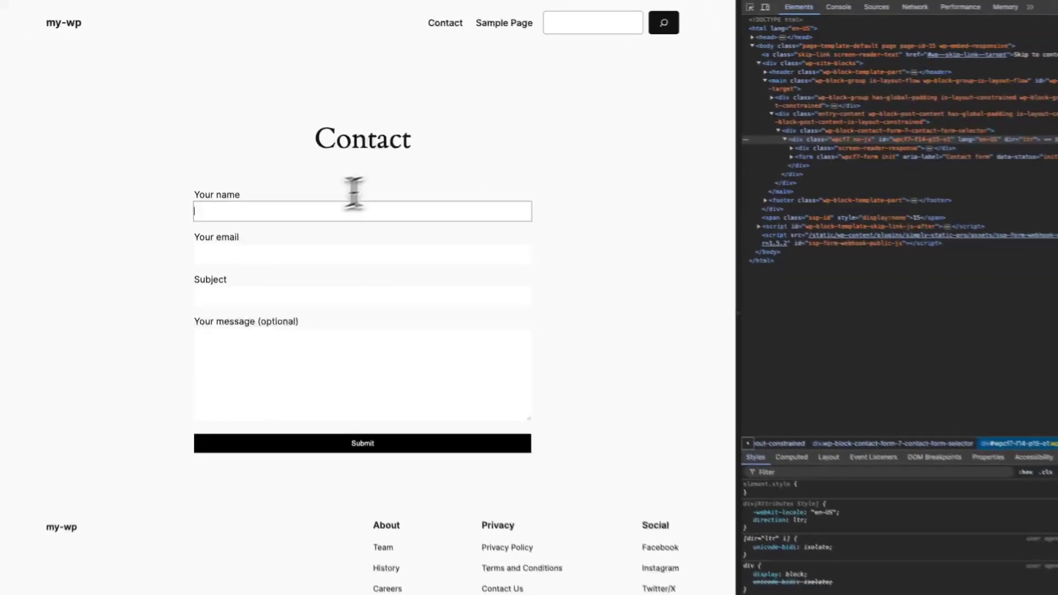
Submit the Contact form with a test name, an email address, 'My subject' and 'My message'.
text(Patrick)
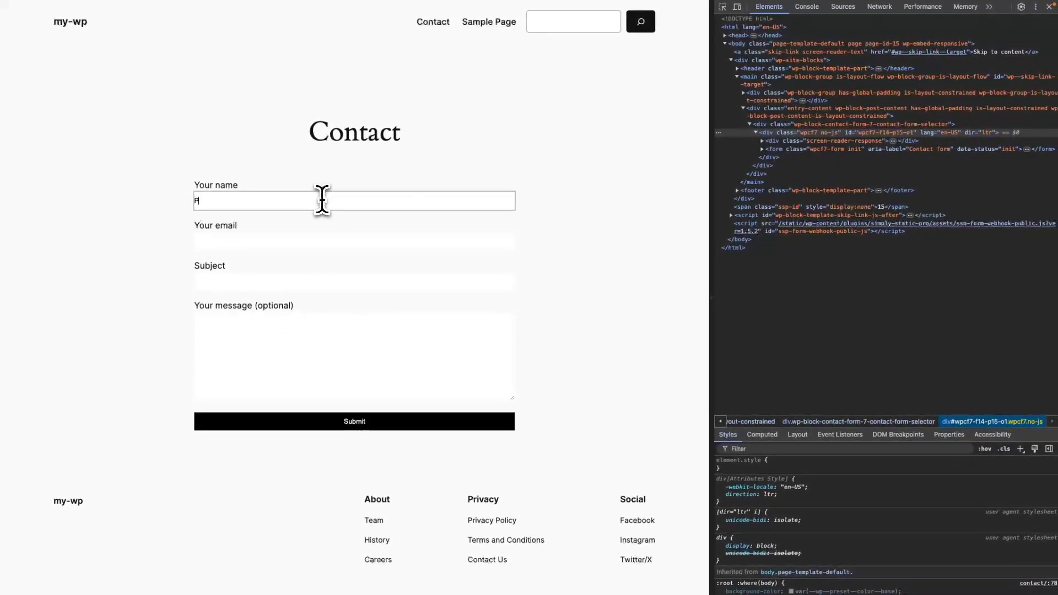
key(Tab)
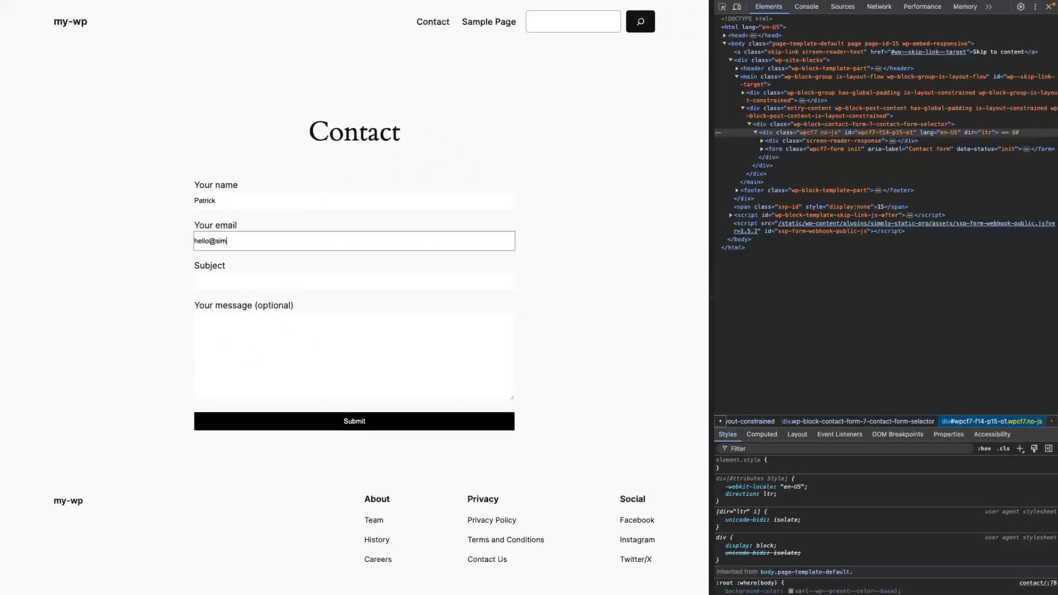
key(Tab)
text(My subject)
key(Tab)
text(My message)
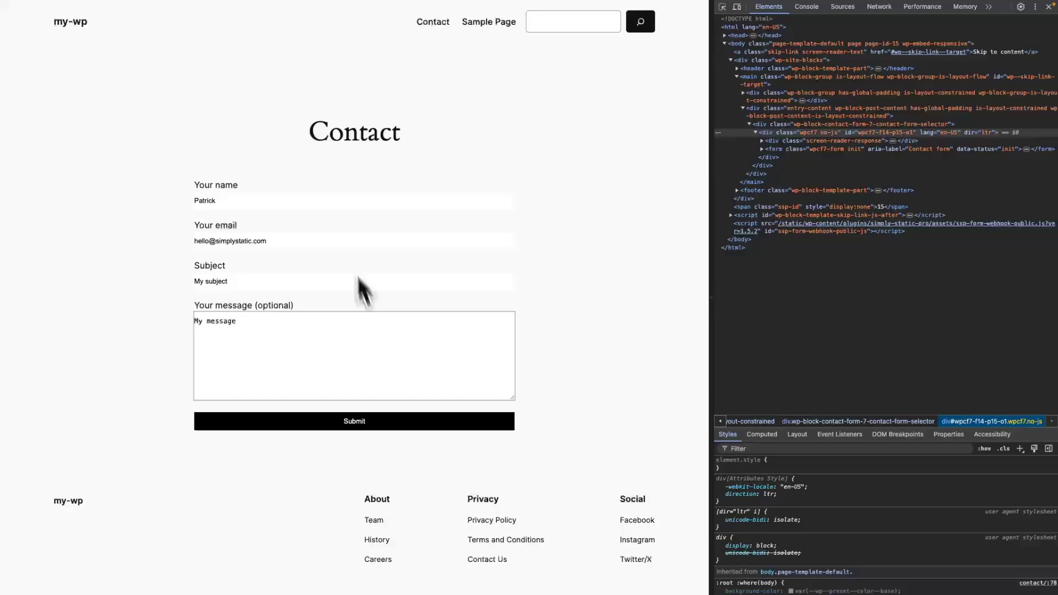
click(354, 422)
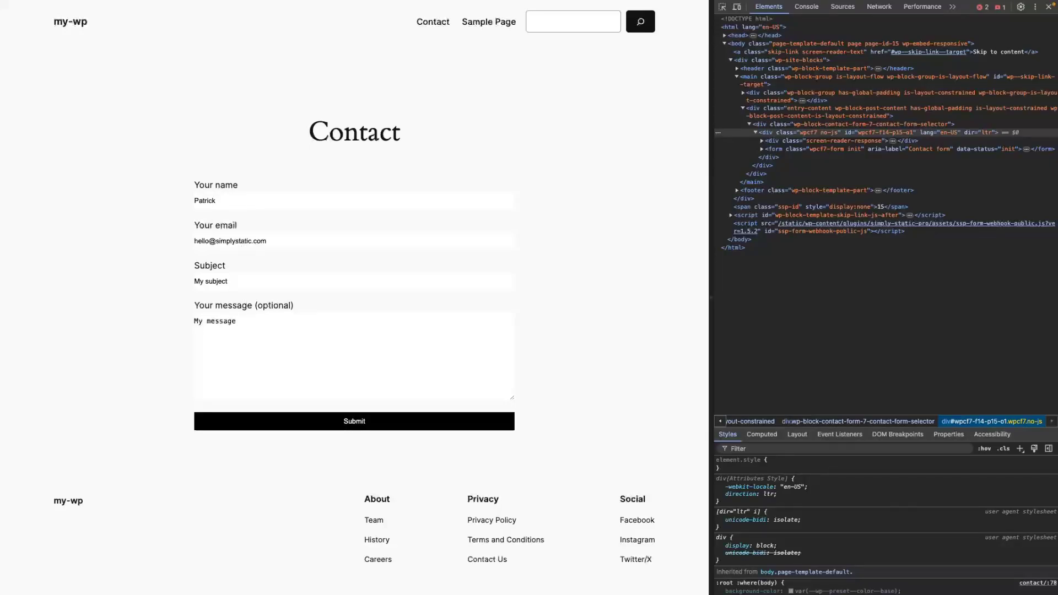
key(super+Tab)
key(super+Tab)
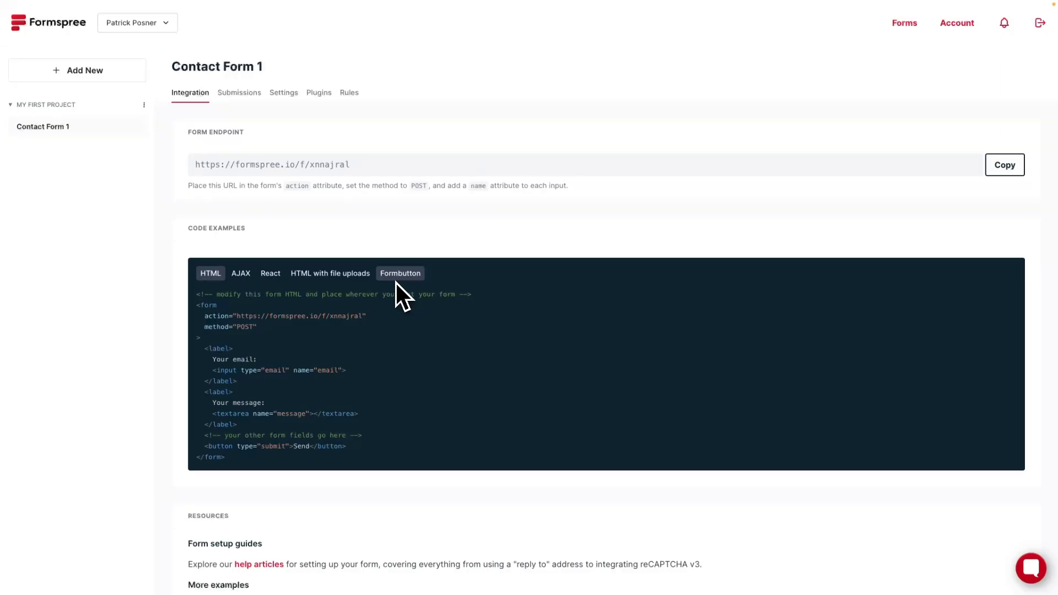
Open Contact Form 1's Submissions in the Formspree dashboard and expand the Jul 25, 10:57 entry.
click(44, 27)
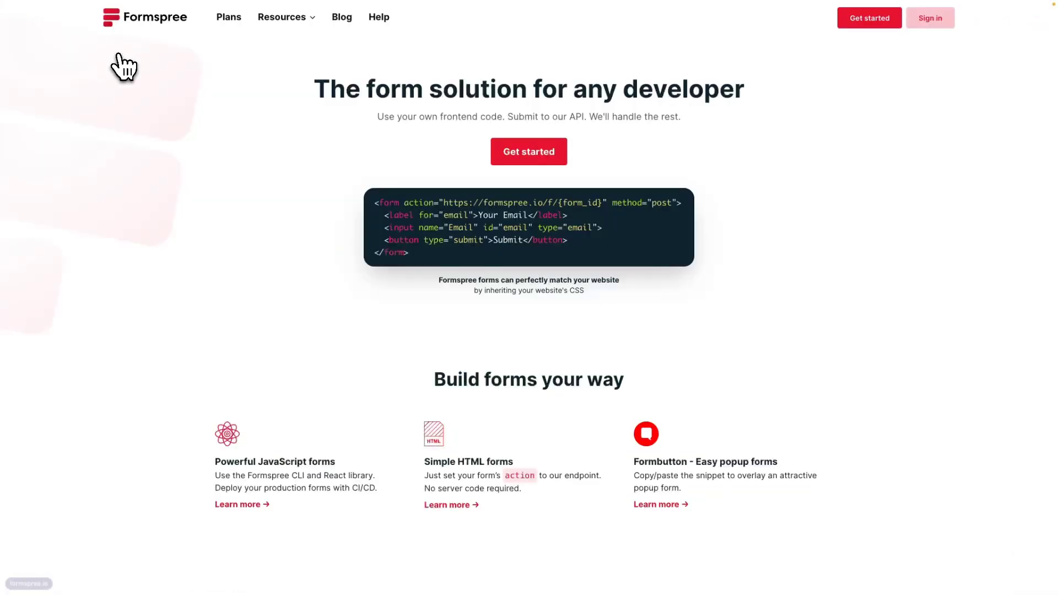
click(929, 18)
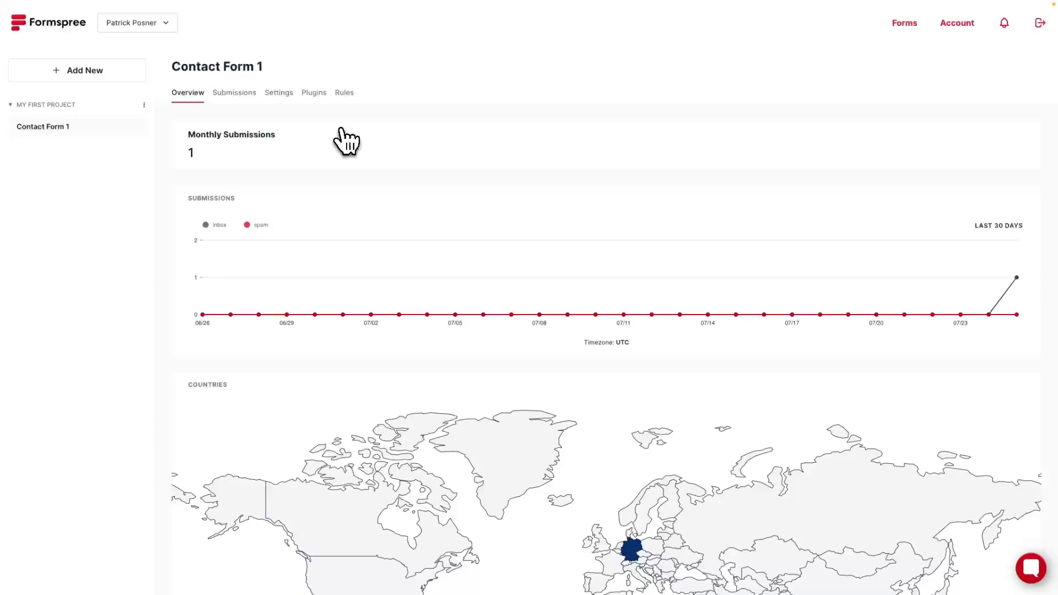
click(237, 94)
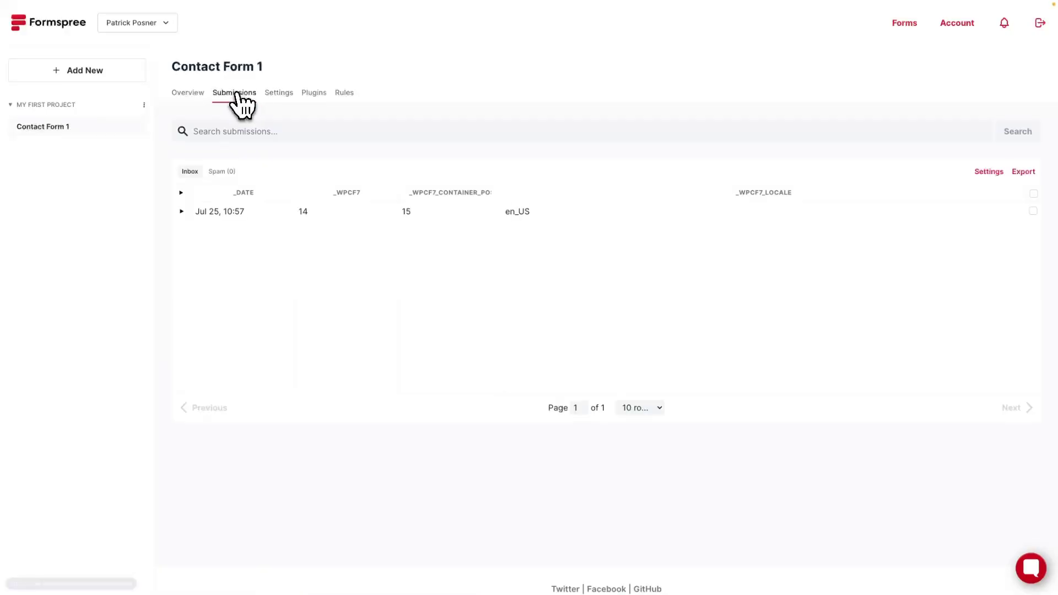
click(182, 212)
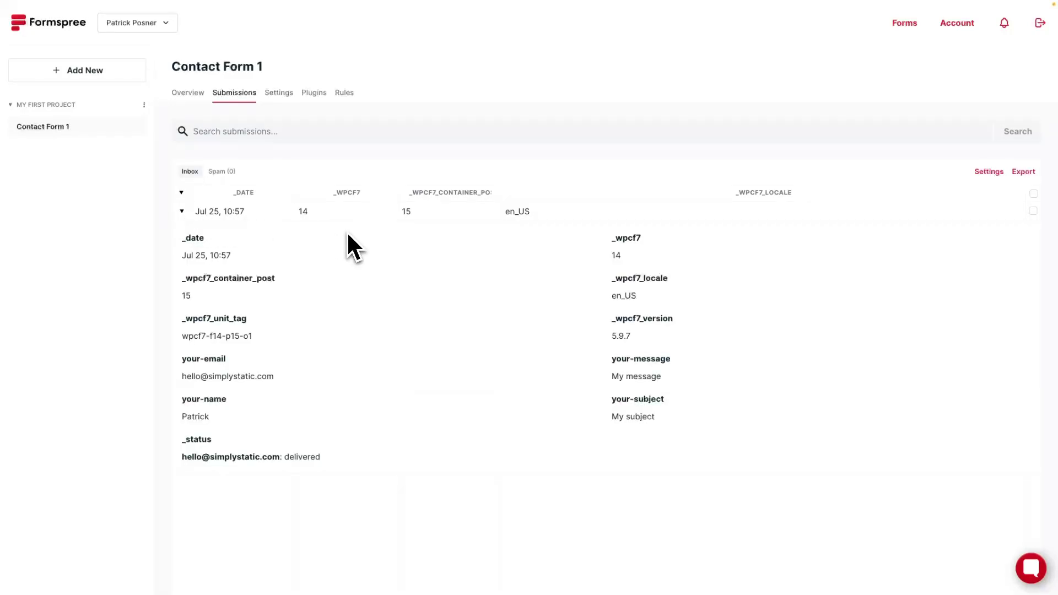